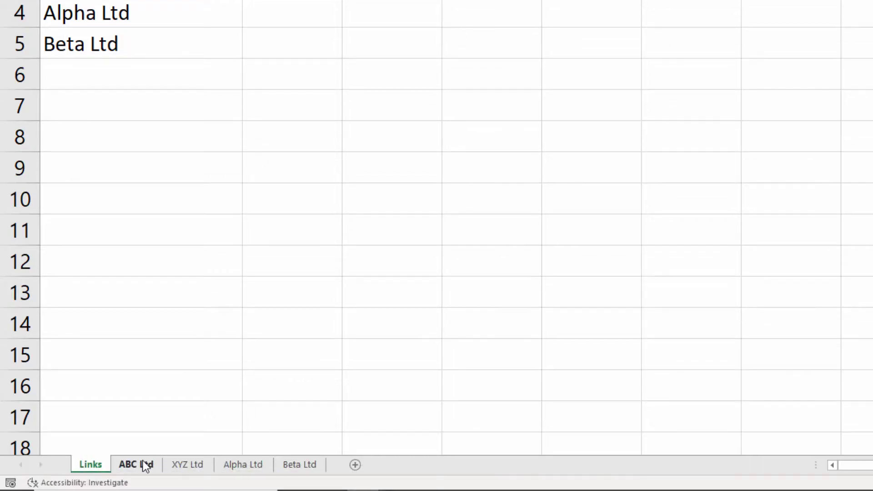
- Browse the XYZ Ltd, Alpha Ltd, Beta Ltd and ABC Ltd client sheets, then return to Links
click(178, 464)
click(226, 464)
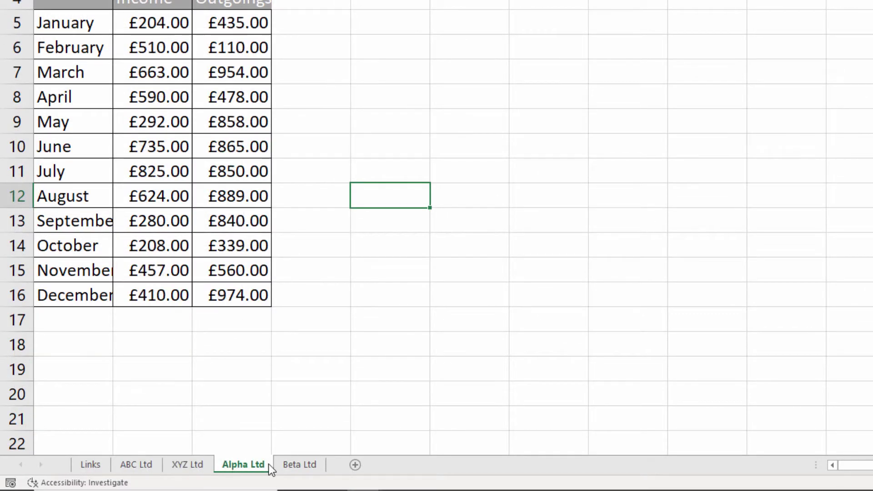
click(281, 464)
click(134, 464)
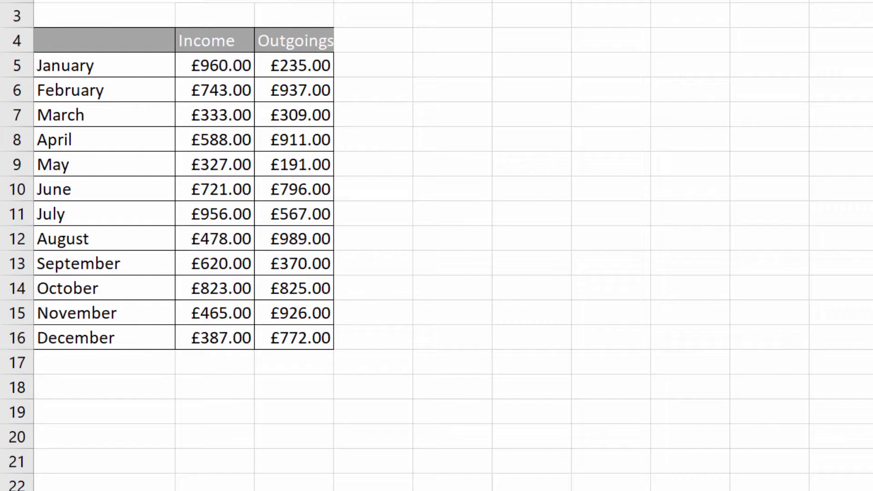
click(89, 465)
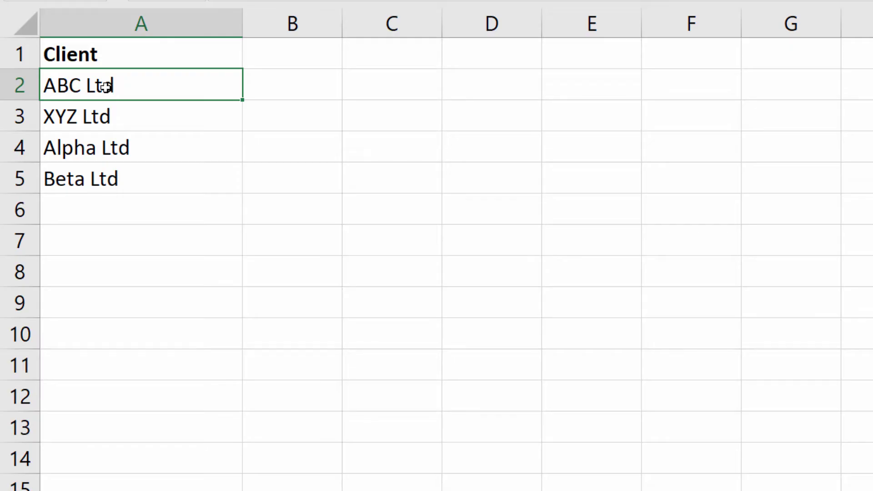
- Hyperlink the ABC Ltd cell to the ABC Ltd sheet as a place in this document
right_click(105, 87)
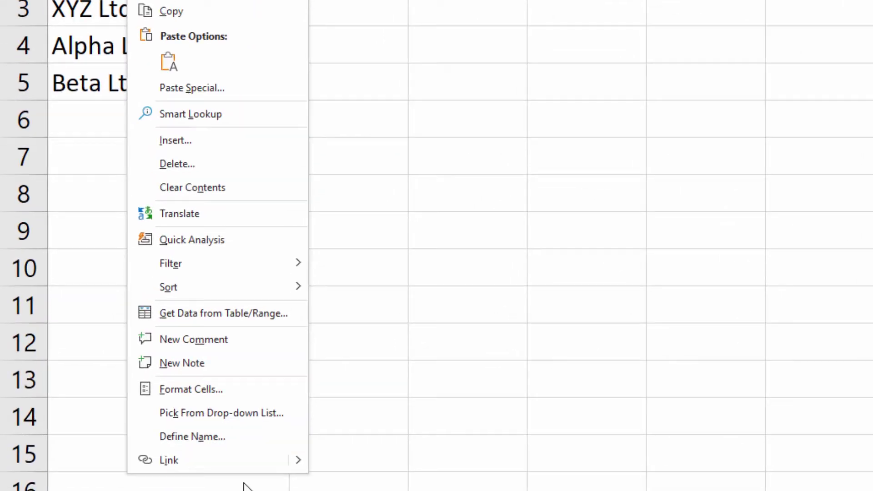
key(Escape)
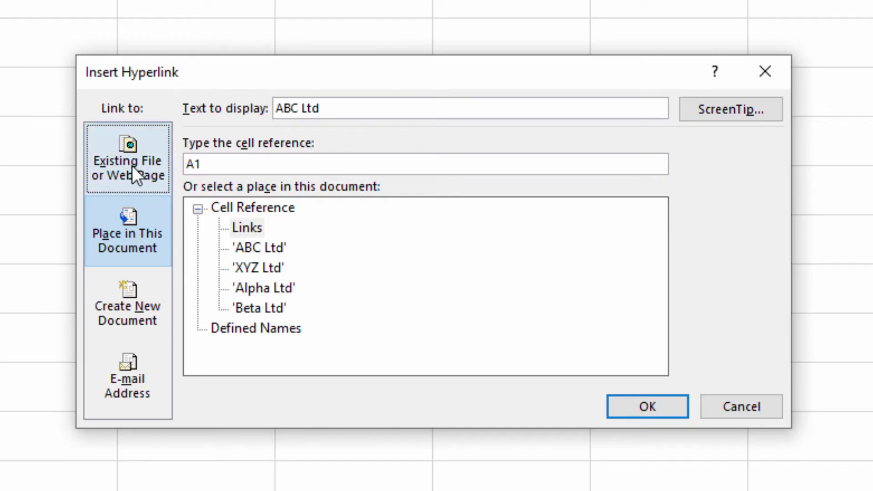
click(135, 222)
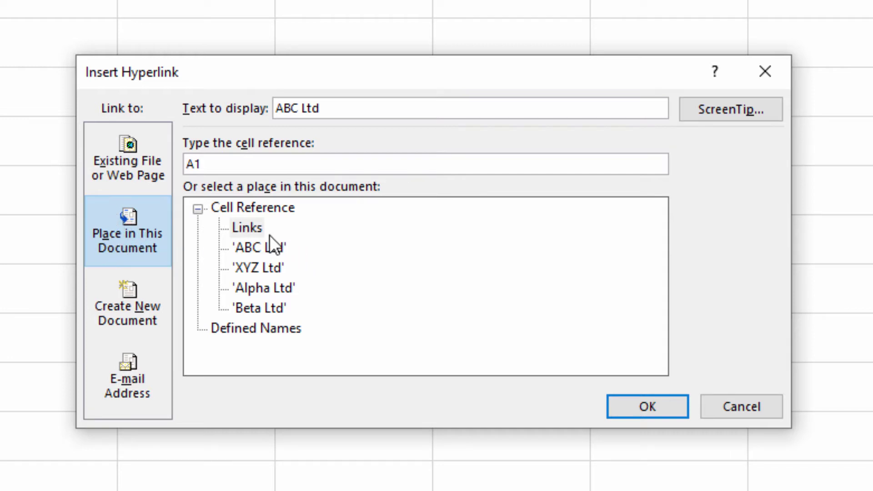
click(251, 247)
click(253, 268)
click(255, 287)
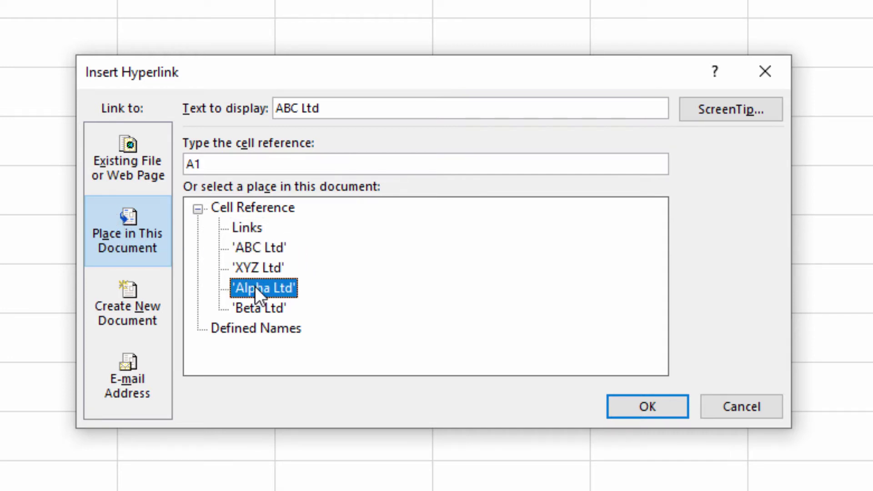
click(255, 307)
click(254, 246)
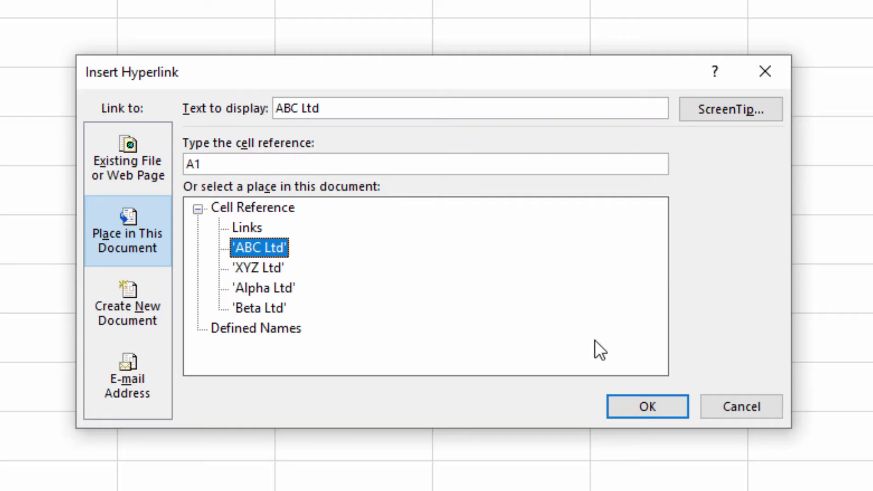
click(645, 409)
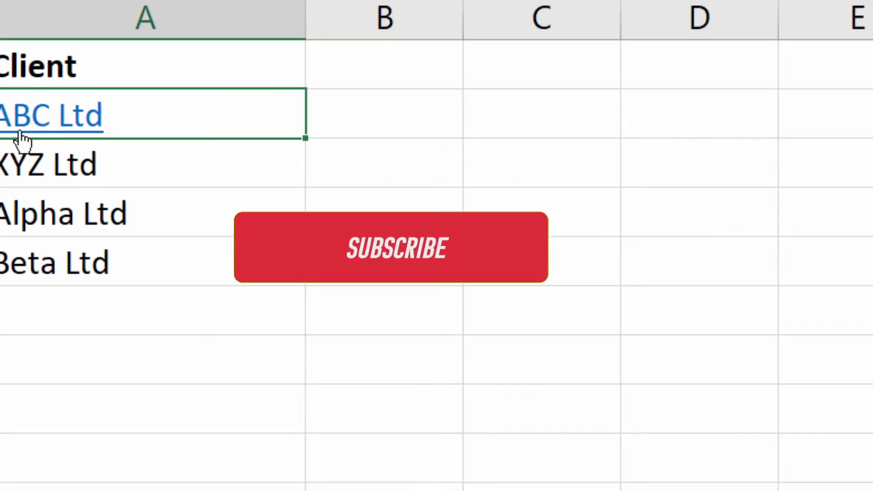
- Test the ABC Ltd link, return to Links, and select the XYZ Ltd cell
click(538, 332)
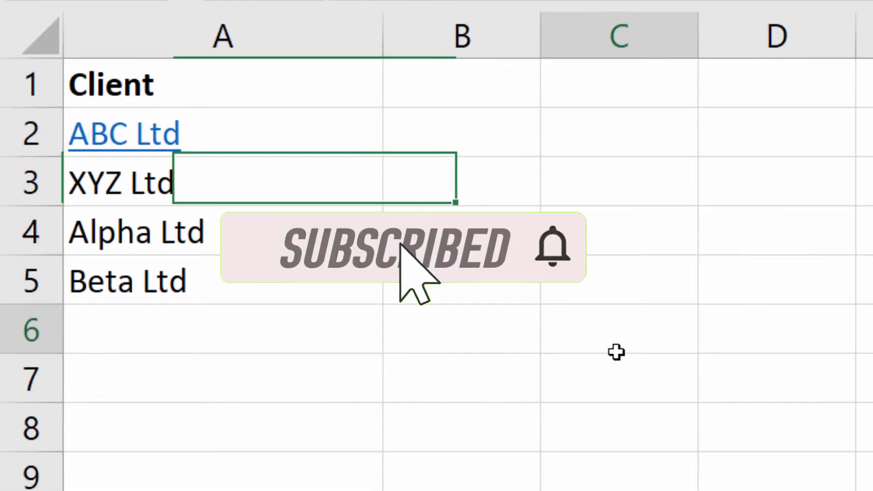
click(144, 145)
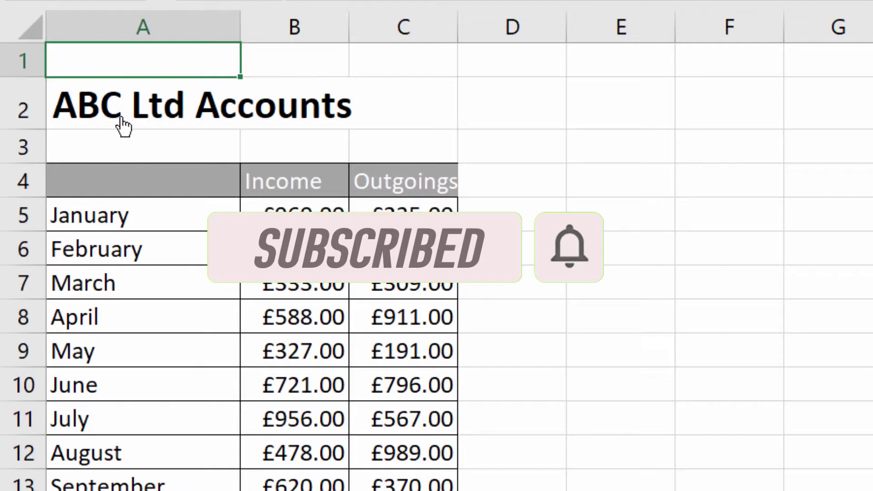
click(71, 477)
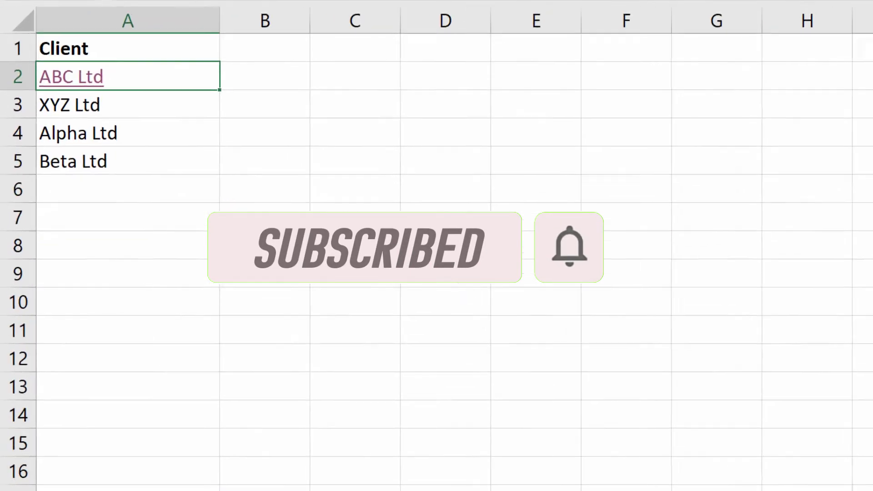
click(255, 159)
click(94, 107)
- Link the XYZ Ltd cell to the XYZ Ltd sheet and the Alpha Ltd cell to the Alpha Ltd sheet
right_click(85, 107)
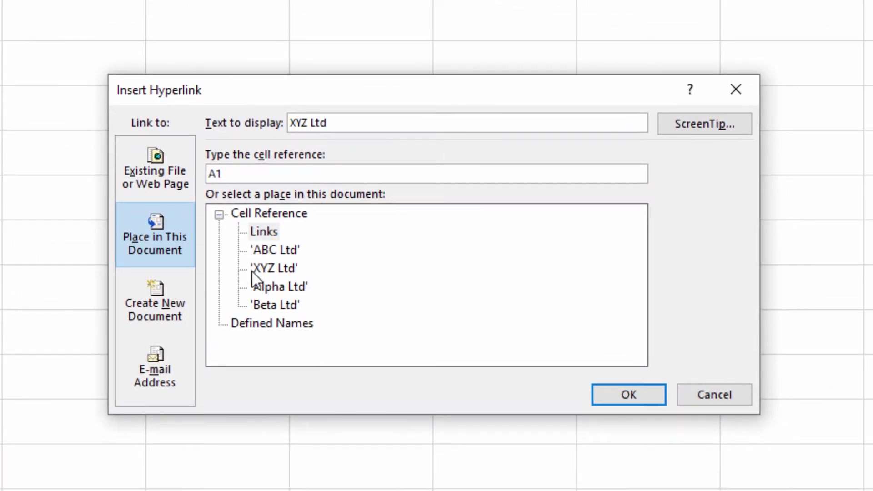
click(273, 269)
click(618, 396)
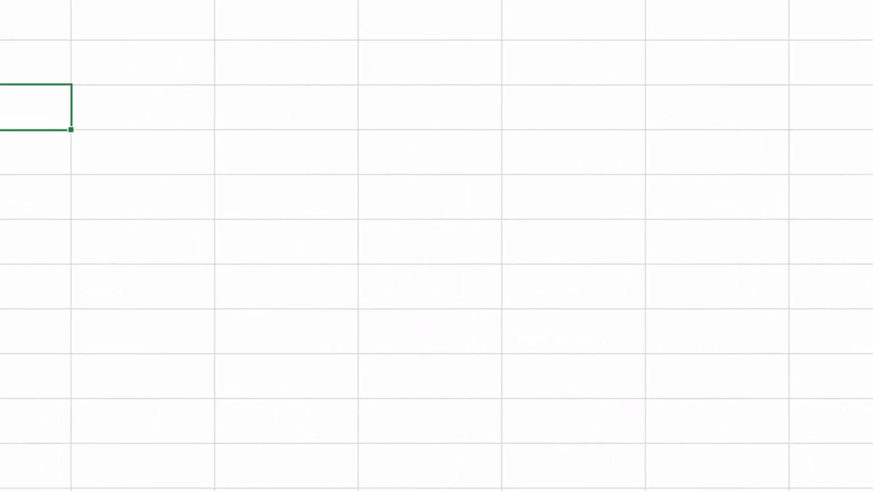
click(93, 212)
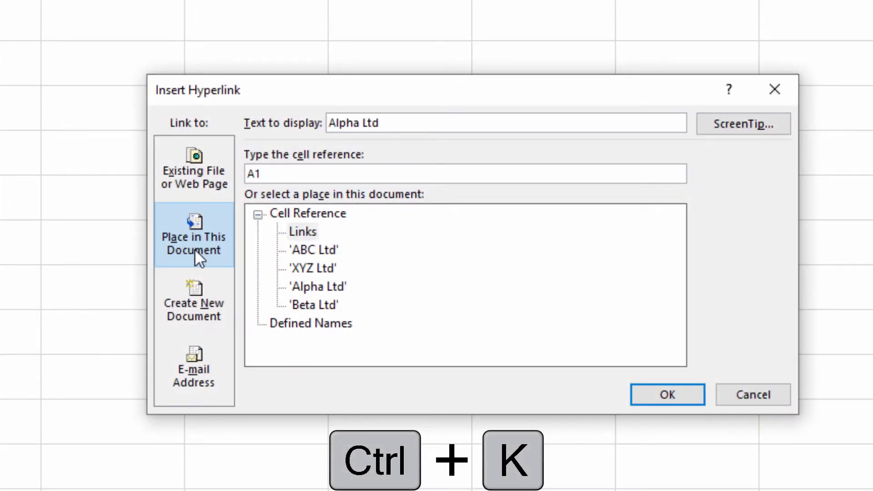
click(315, 283)
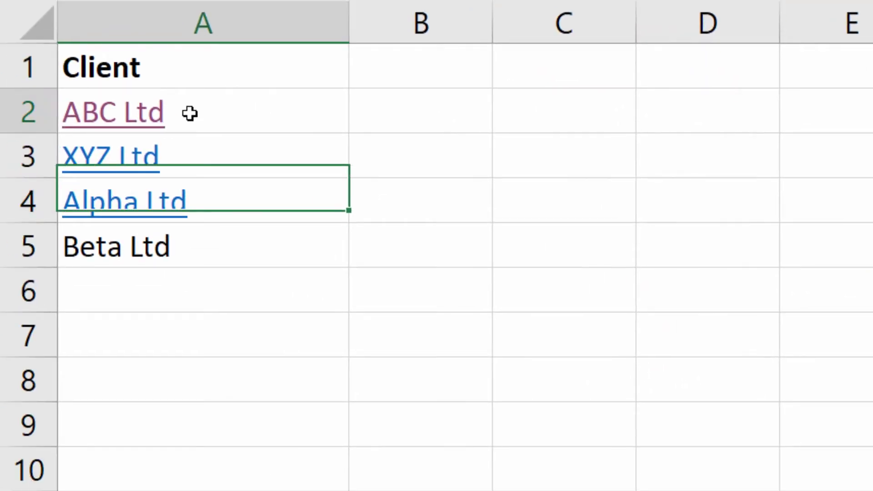
- Modify the Hyperlink cell style so its font colour is orange (Accent 2)
click(190, 113)
click(204, 160)
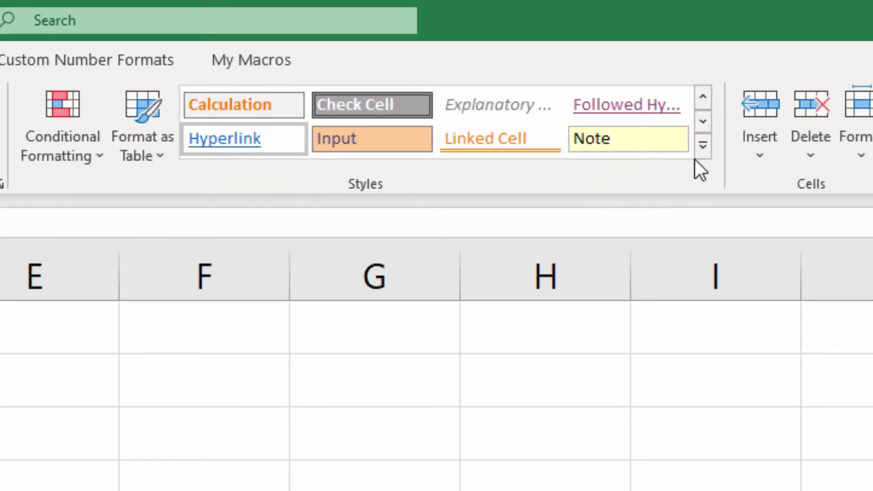
click(701, 149)
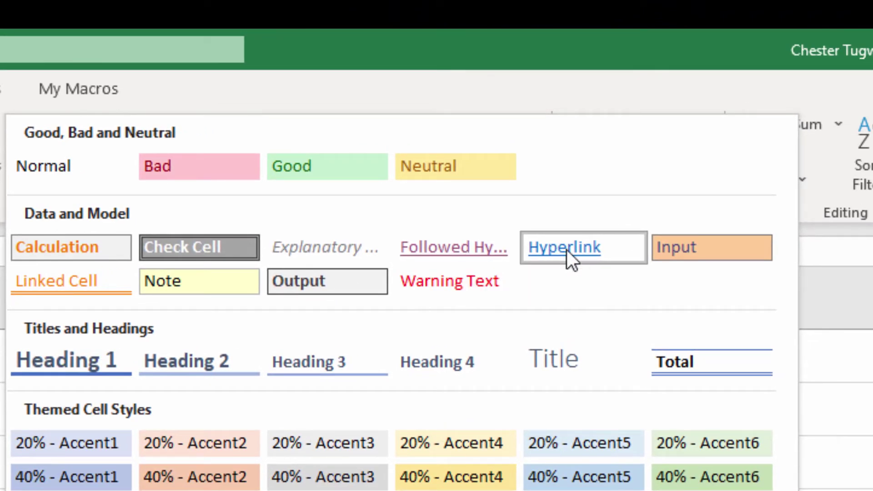
right_click(613, 249)
click(664, 293)
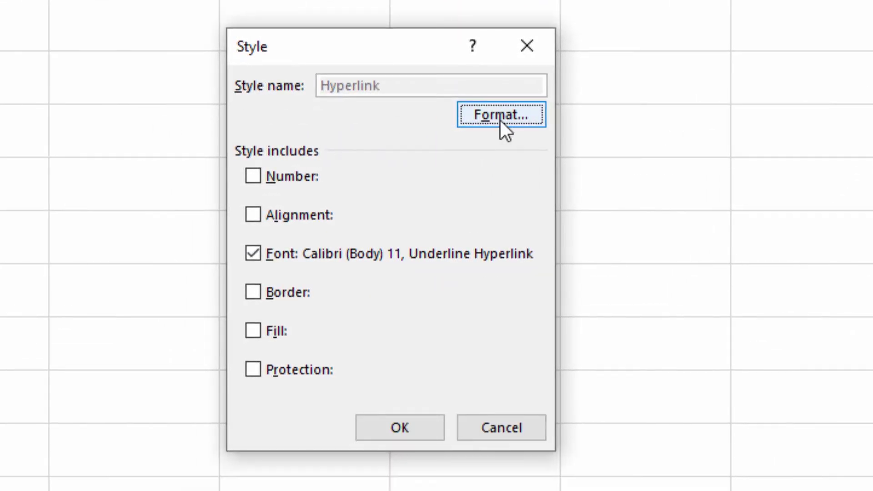
click(500, 120)
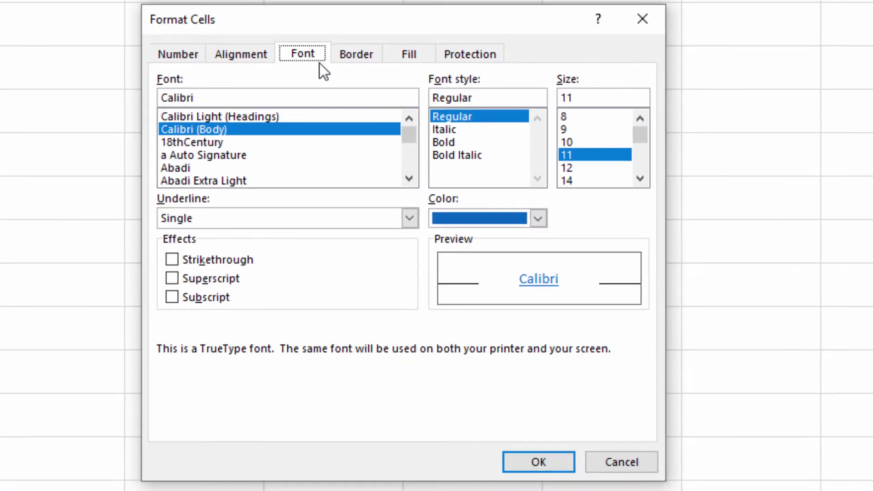
click(538, 220)
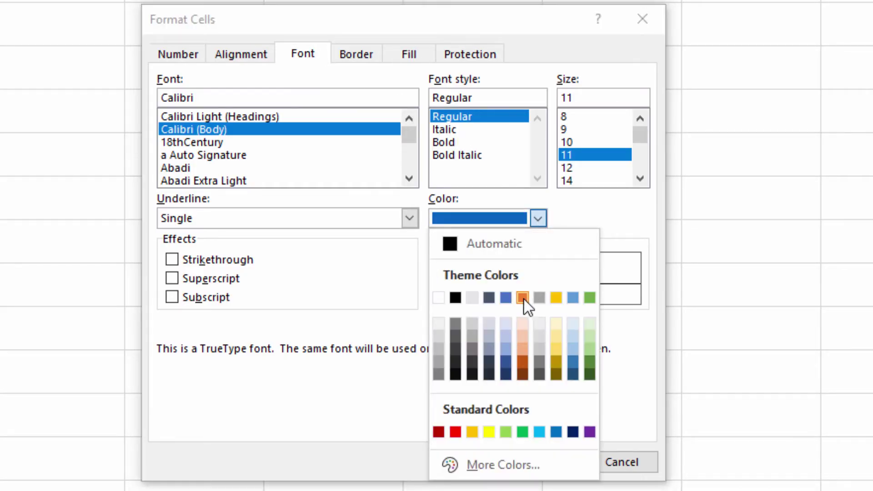
click(524, 299)
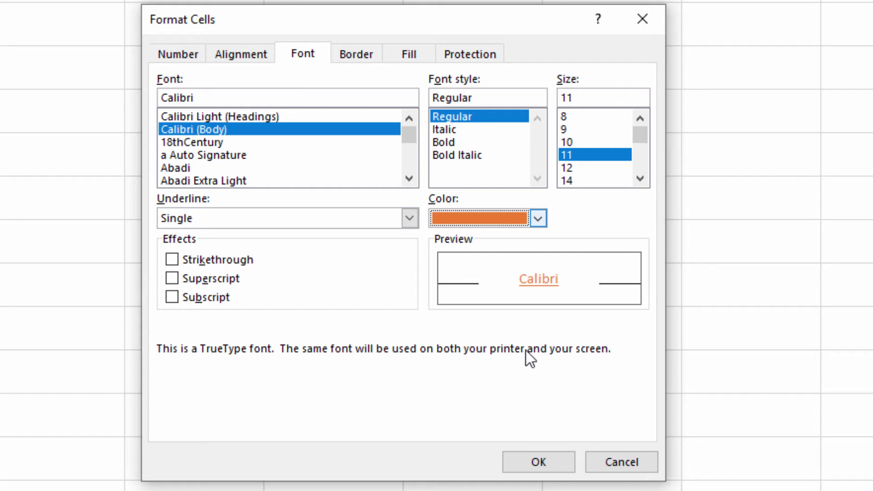
click(542, 462)
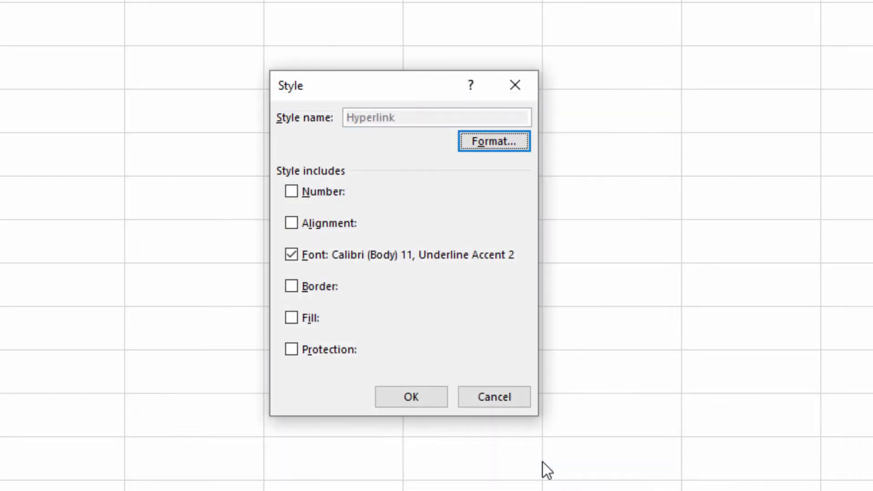
click(429, 394)
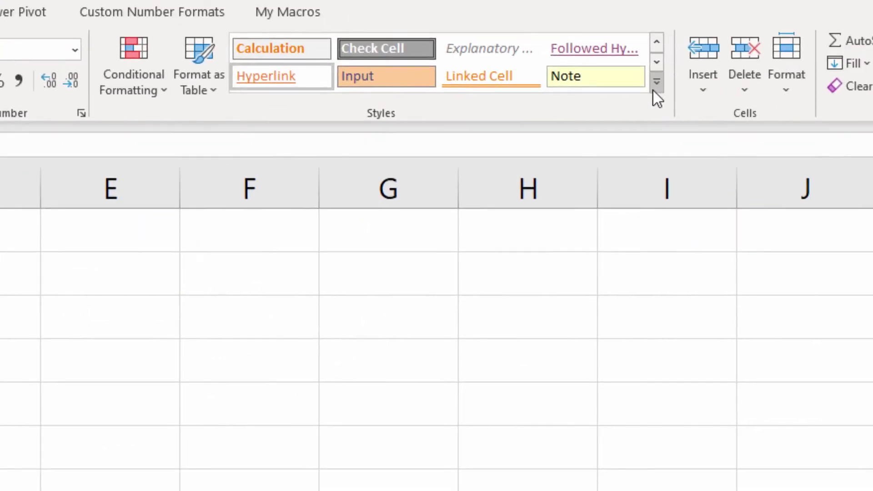
- Set the Followed Hyperlink style font colour to green (Accent 6), then test with the Alpha Ltd link
click(655, 88)
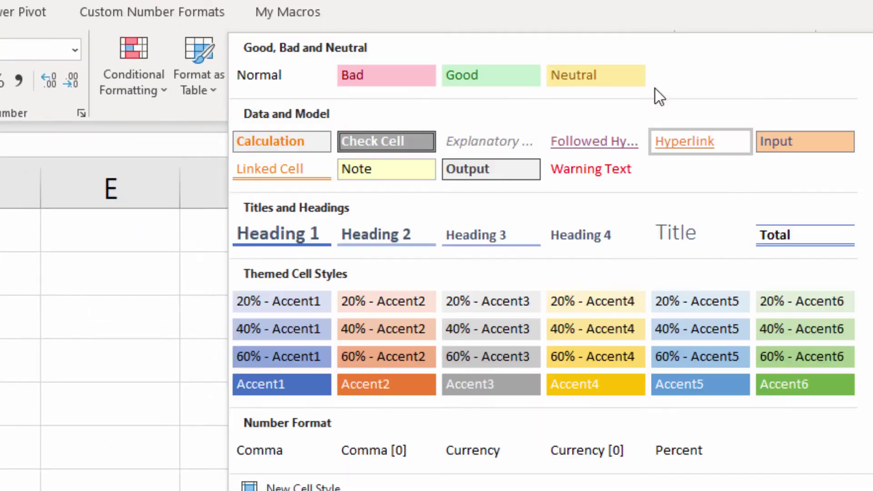
right_click(623, 145)
click(662, 187)
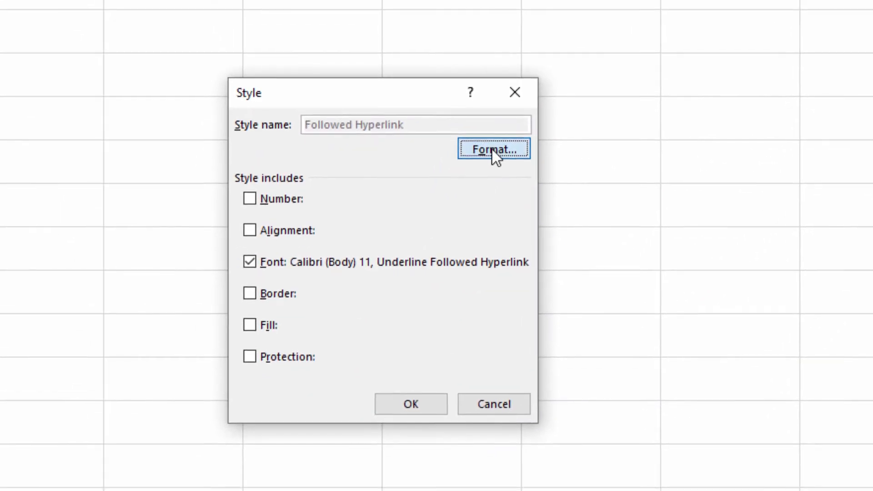
click(287, 392)
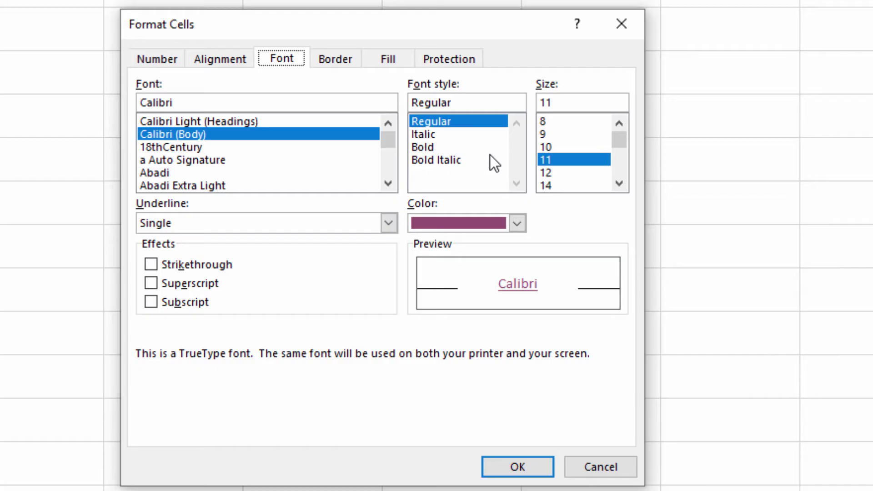
click(517, 224)
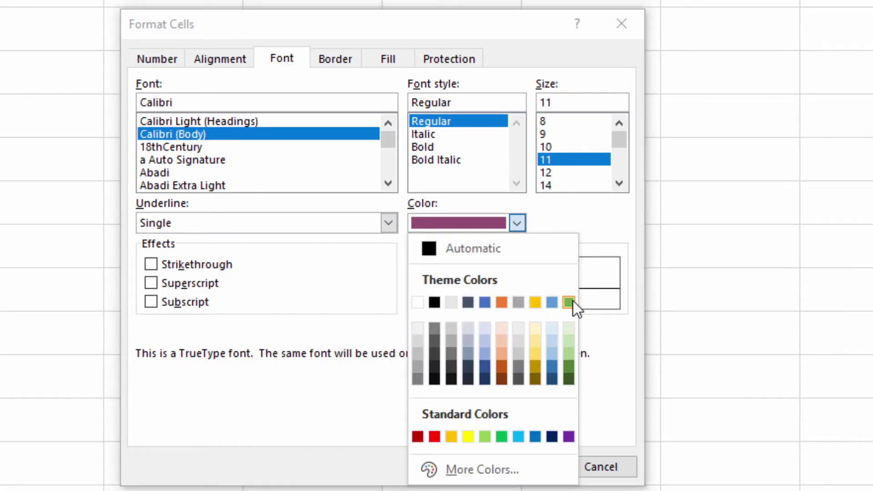
click(568, 302)
click(540, 465)
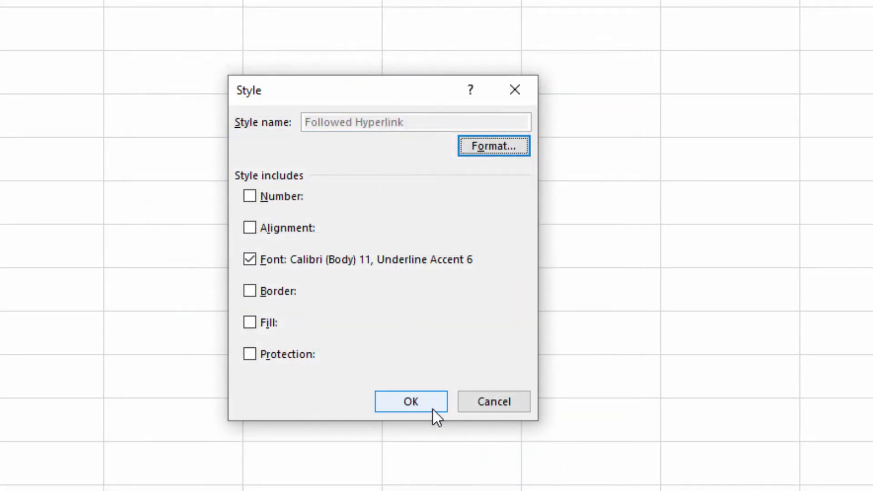
click(410, 401)
click(88, 209)
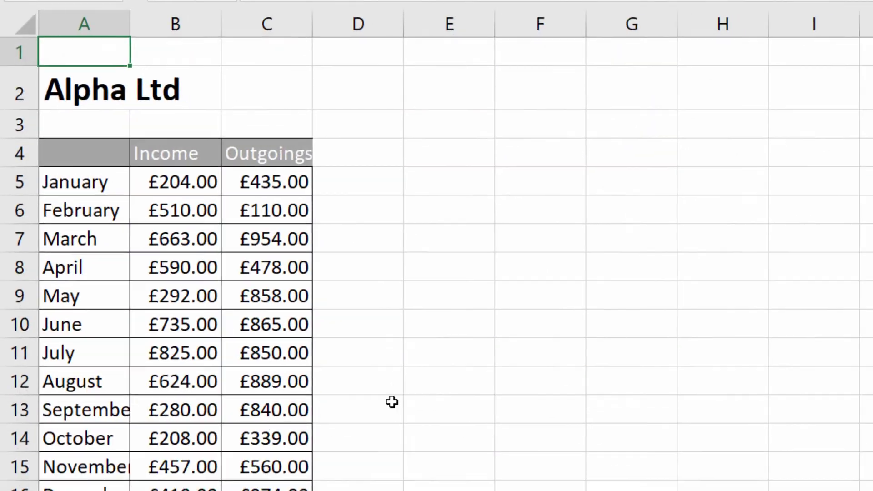
click(72, 471)
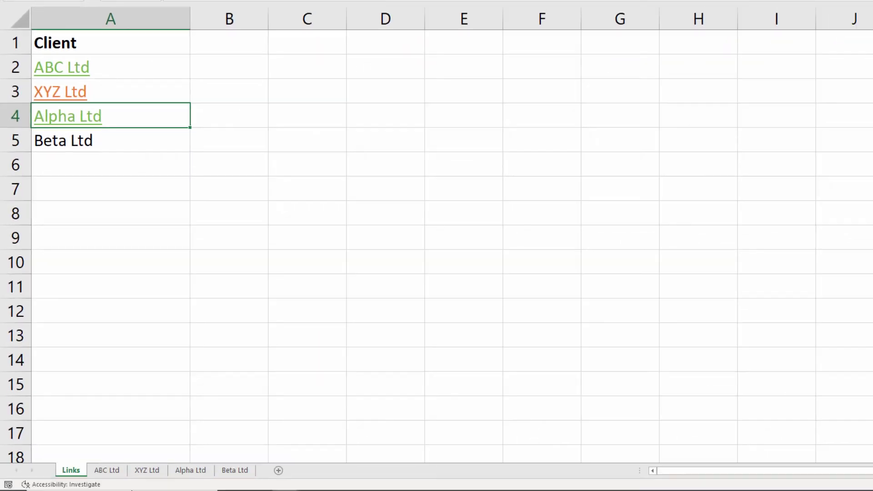
- On the ABC Ltd sheet, enter '<Back' in E2 and hyperlink it to Links cell A1
click(109, 470)
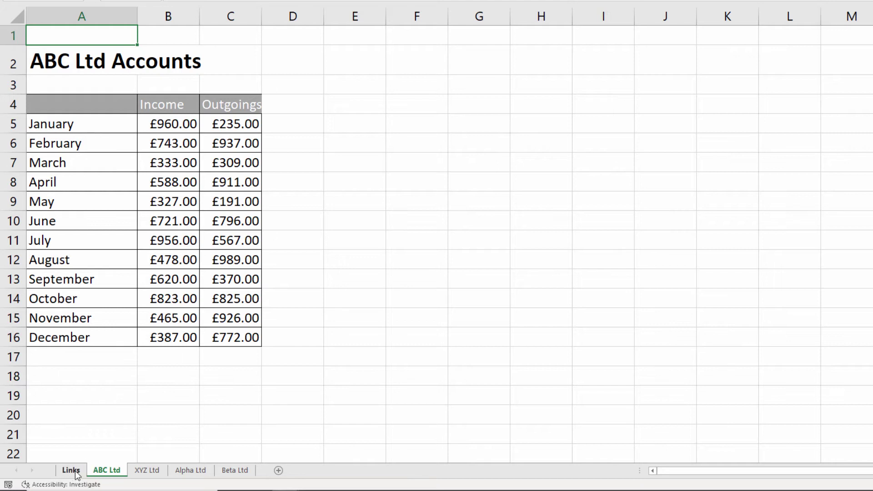
click(360, 64)
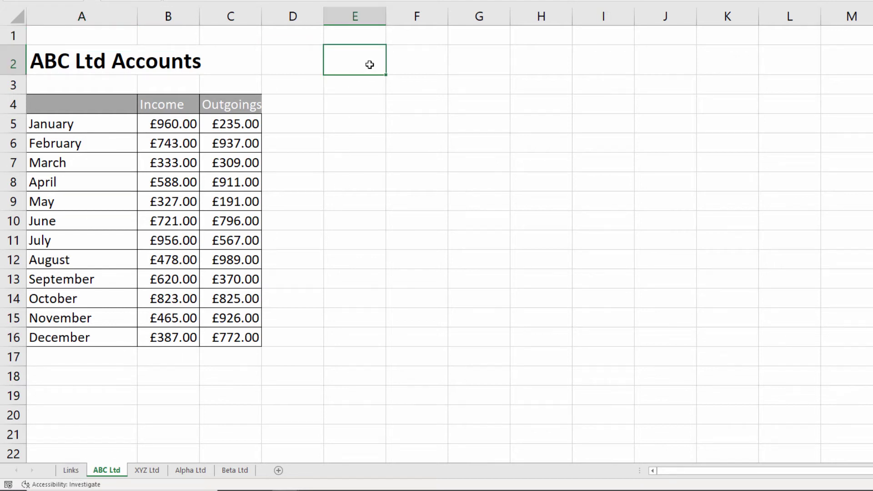
text(Ba)
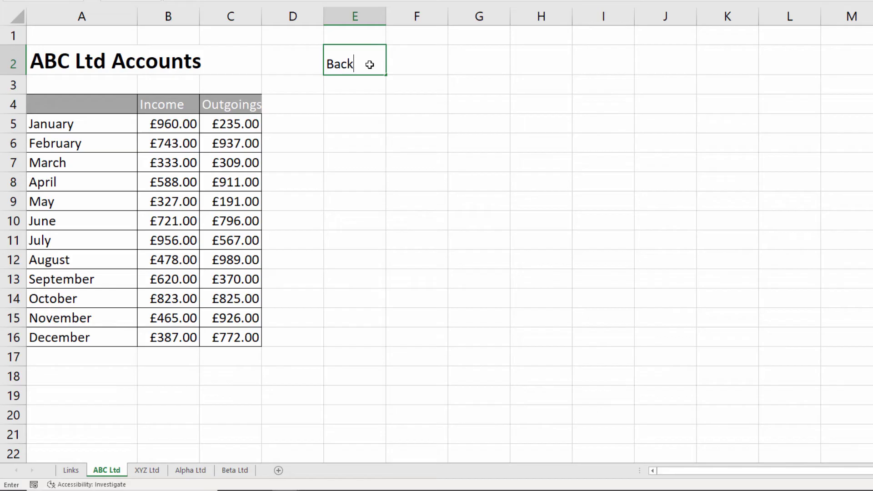
text(ck)
click(327, 64)
text(<)
click(333, 111)
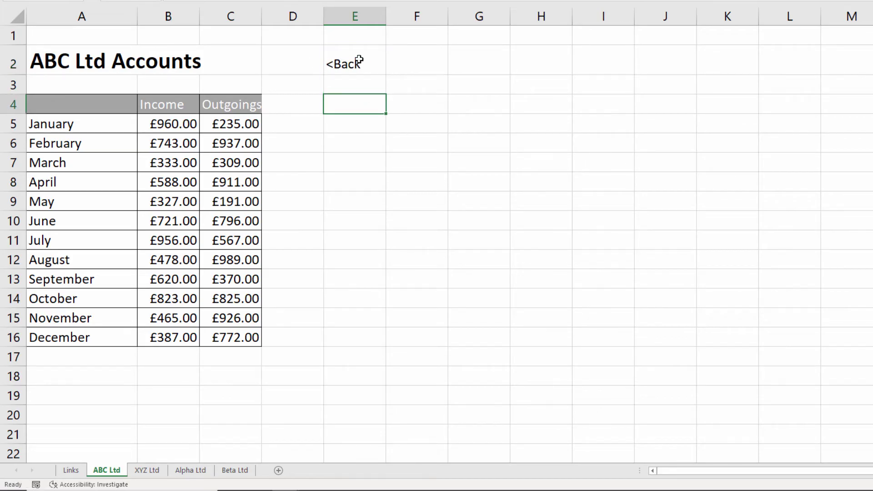
click(364, 69)
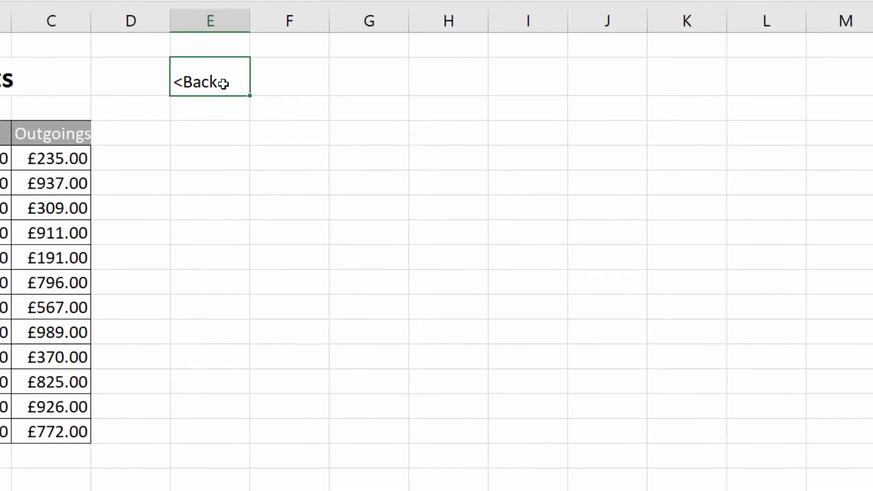
key(ctrl+k)
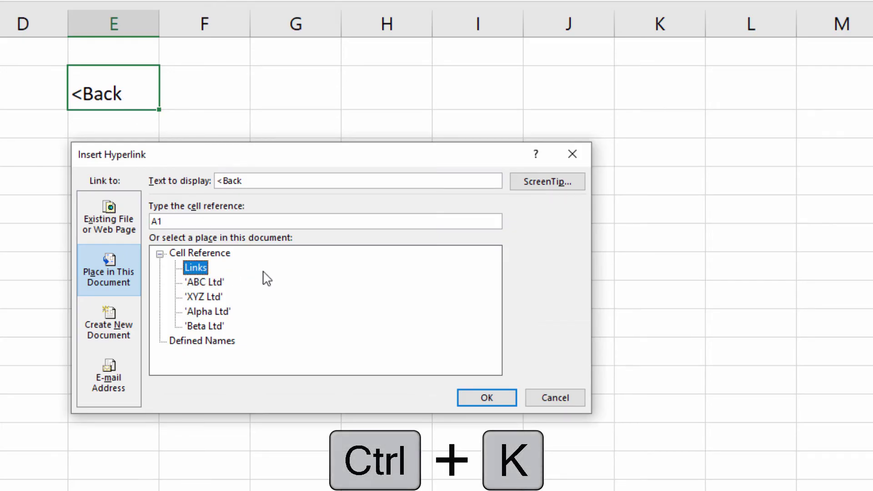
click(485, 394)
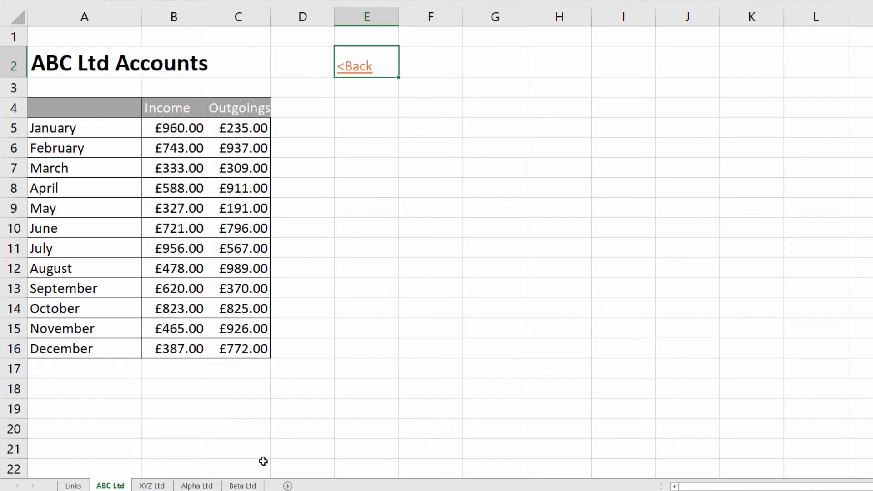
- Copy the <Back link and paste it into E2 of the grouped XYZ Ltd, Alpha Ltd and Beta Ltd sheets
key(ctrl+c)
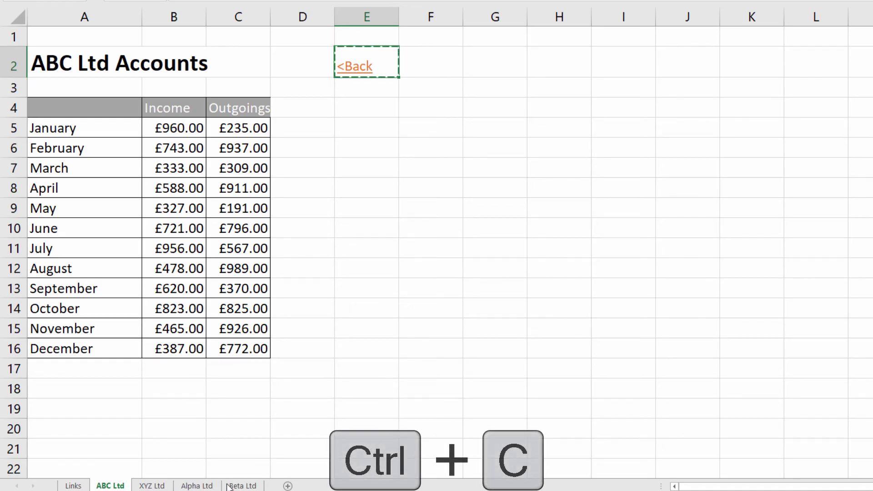
click(161, 485)
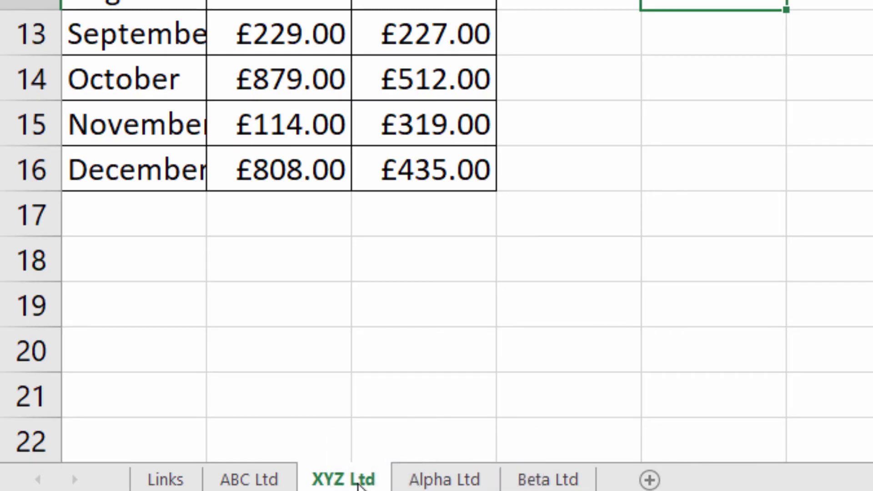
shift+click(557, 486)
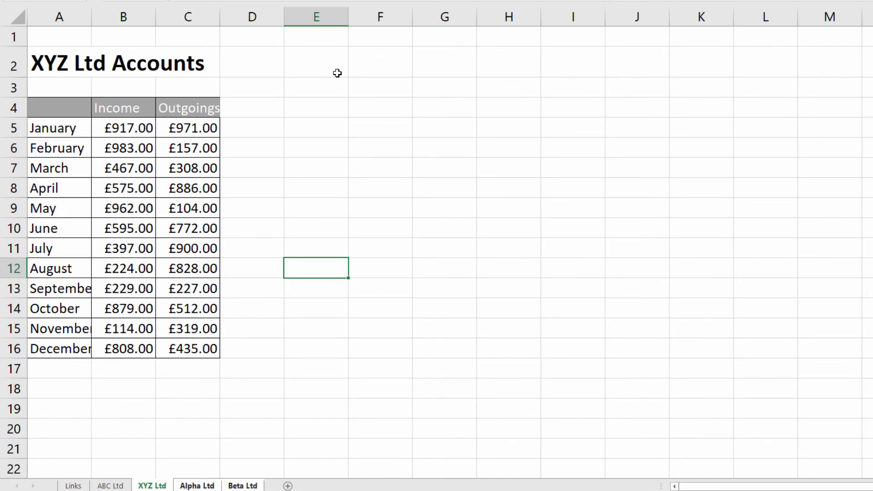
click(336, 72)
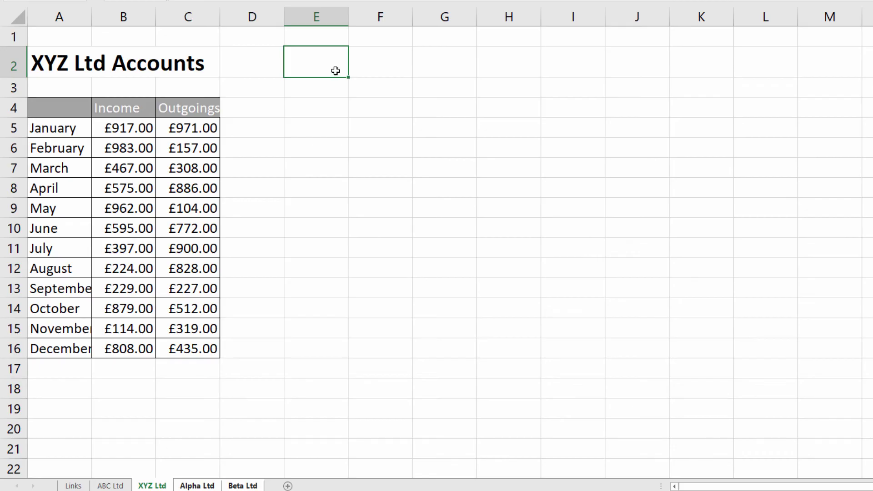
key(ctrl+v)
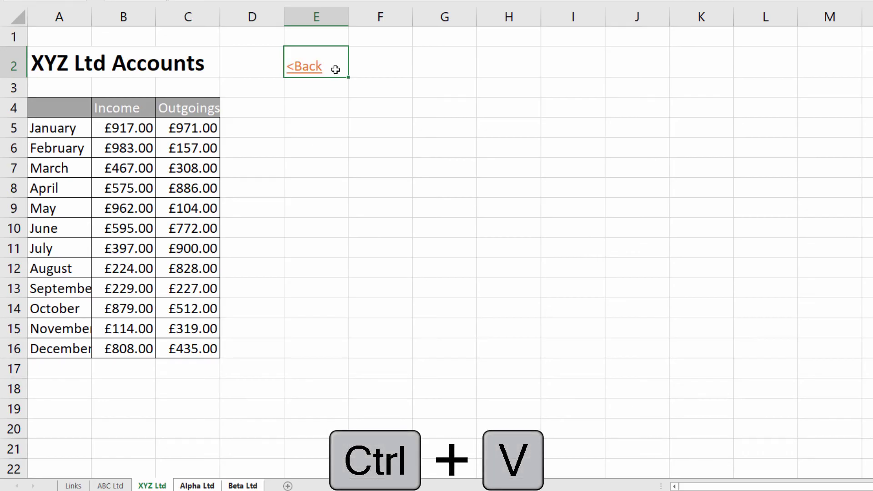
click(370, 136)
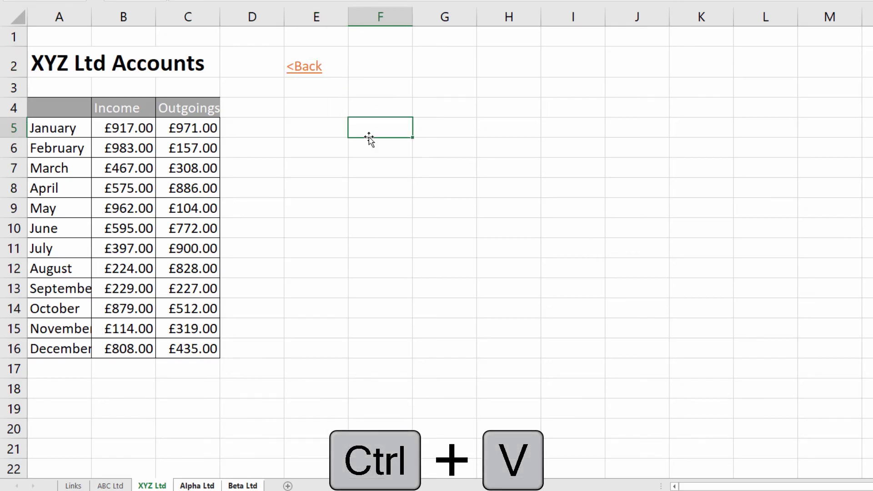
- Ungroup the sheets, follow the XYZ Ltd link, then use its <Back link to return to Links
click(73, 485)
click(285, 253)
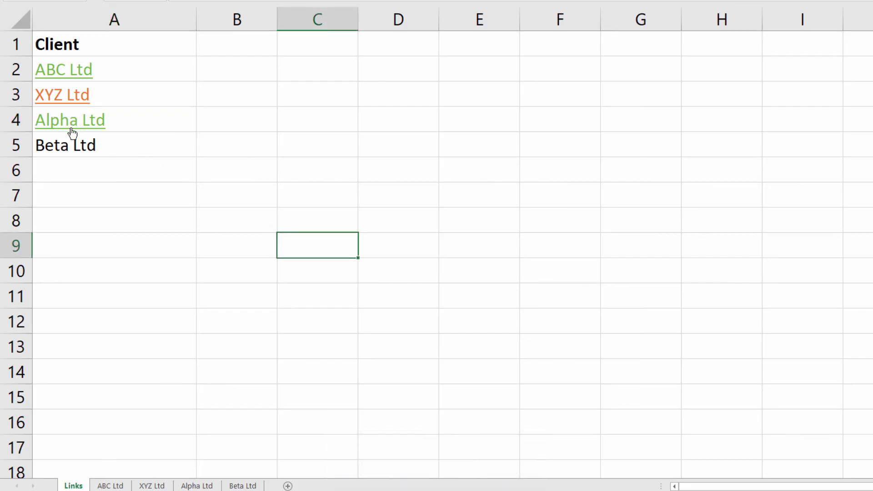
click(67, 109)
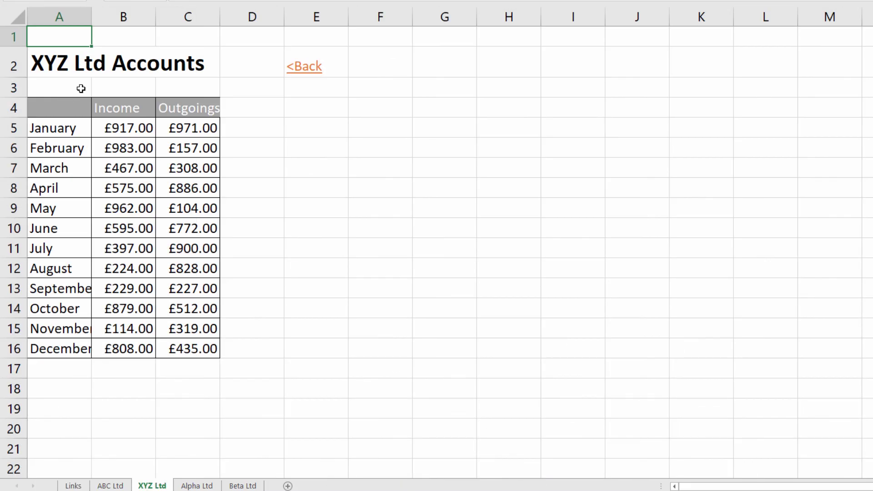
click(310, 68)
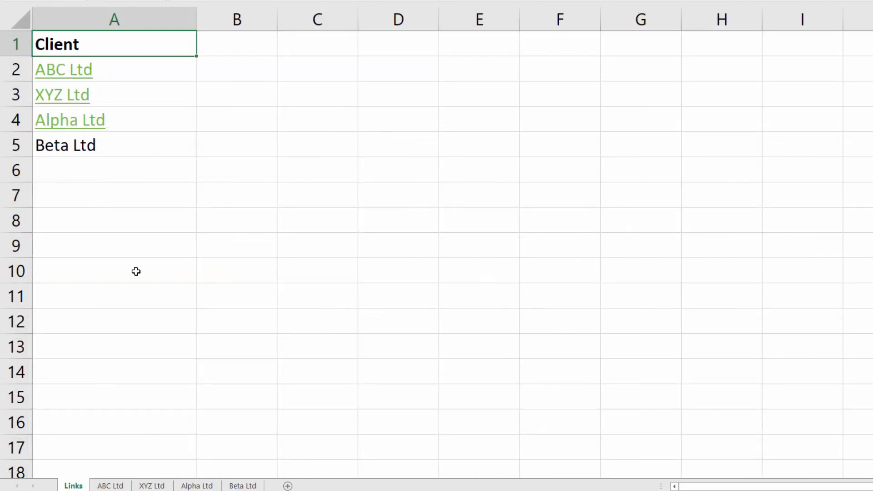